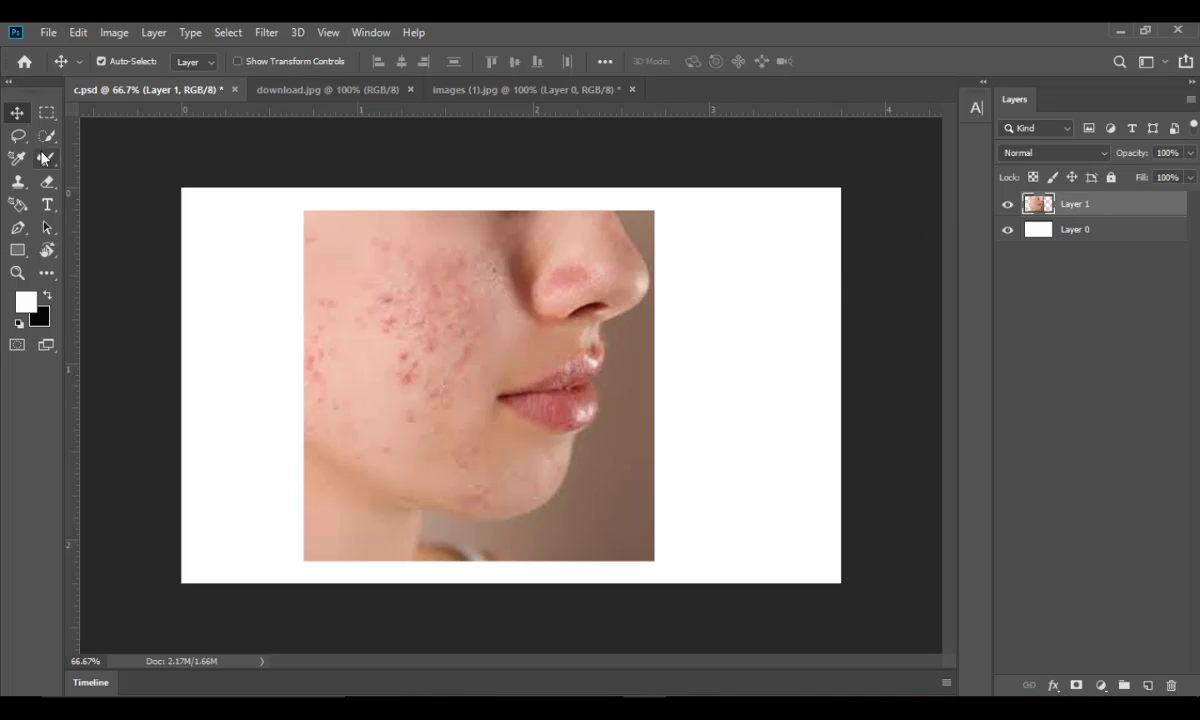
# - Activate the Patch tool for retouching the acne on the face photo in Layer 1
pyautogui.click(47, 273)
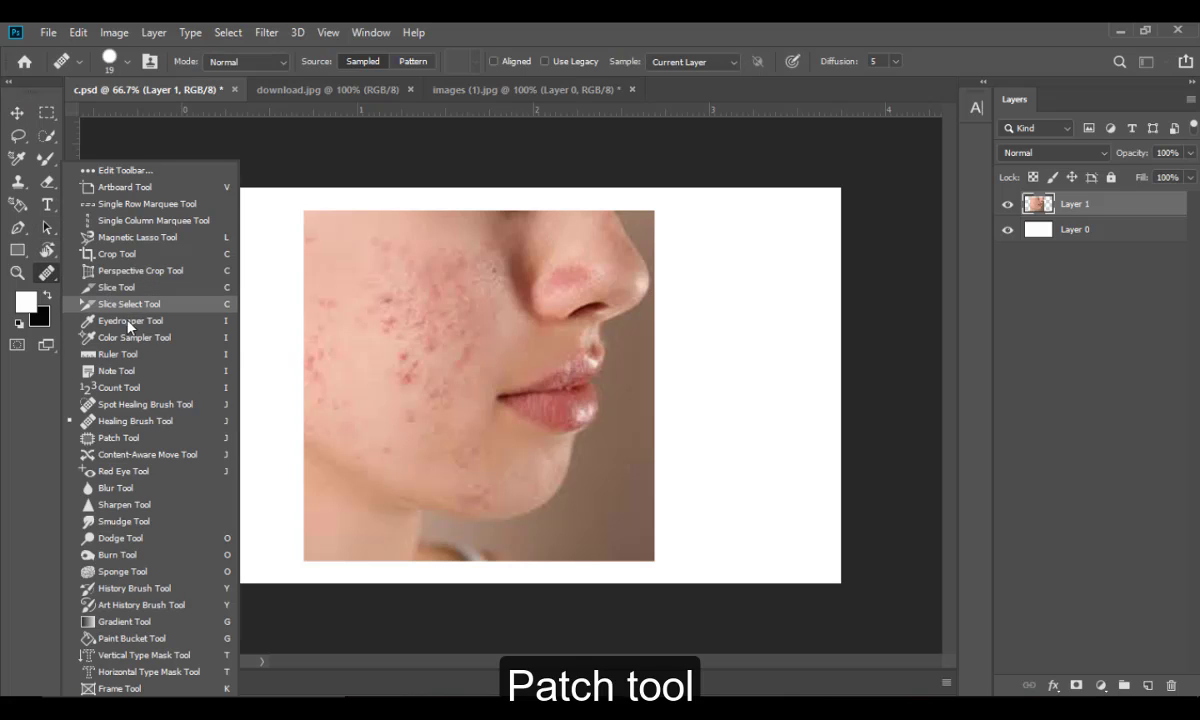
pyautogui.click(120, 438)
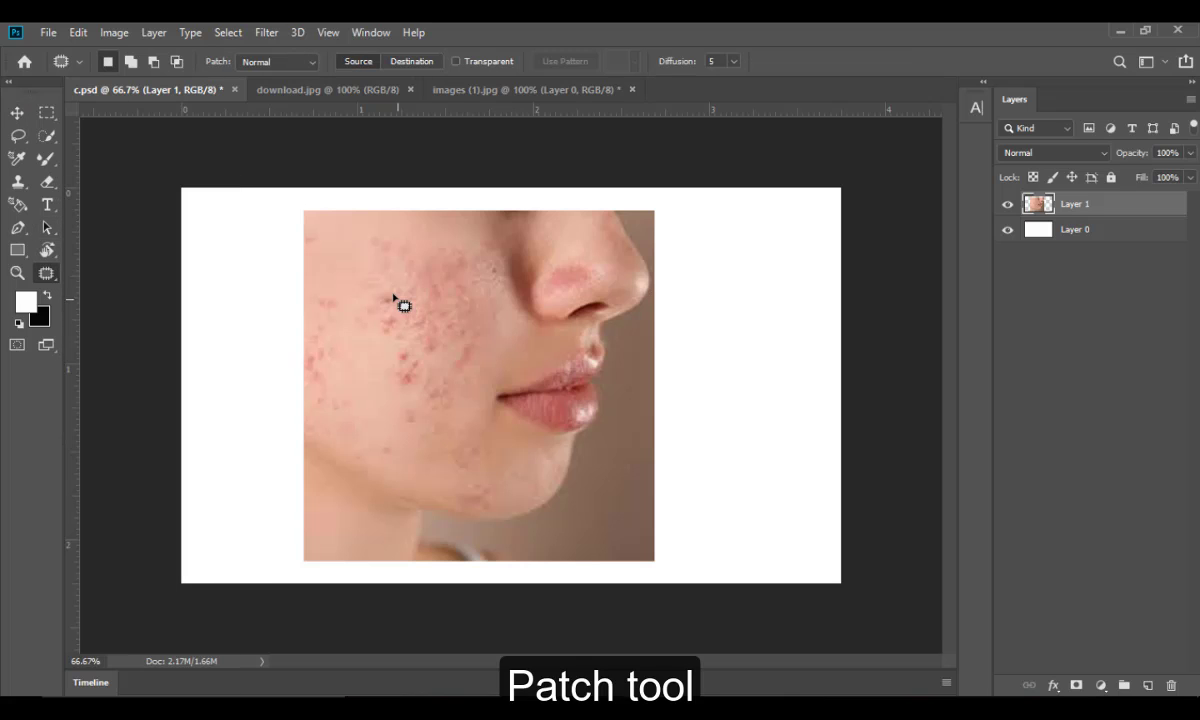
pyautogui.hotkey('ctrl', '+')
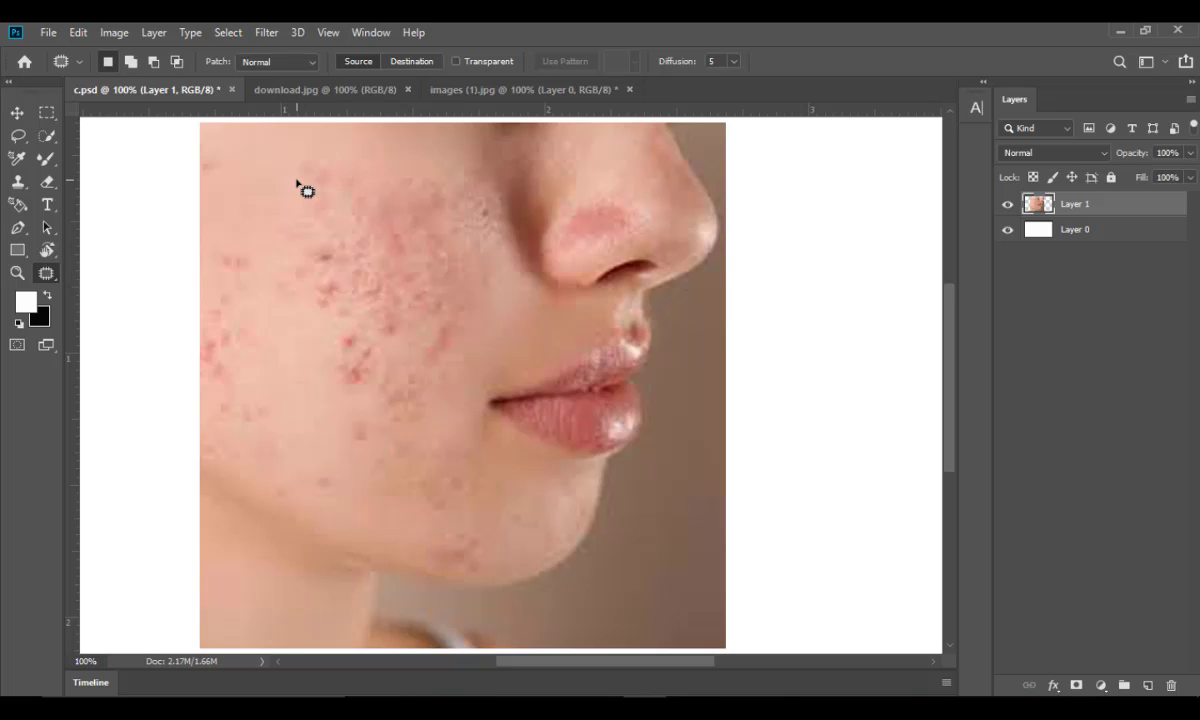
pyautogui.moveTo(308, 162); pyautogui.dragTo(348, 173)
pyautogui.moveTo(372, 221); pyautogui.dragTo(321, 229)
pyautogui.moveTo(294, 180)
pyautogui.mouseDown()
pyautogui.moveTo(307, 187)
pyautogui.moveTo(276, 190)
pyautogui.mouseUp()
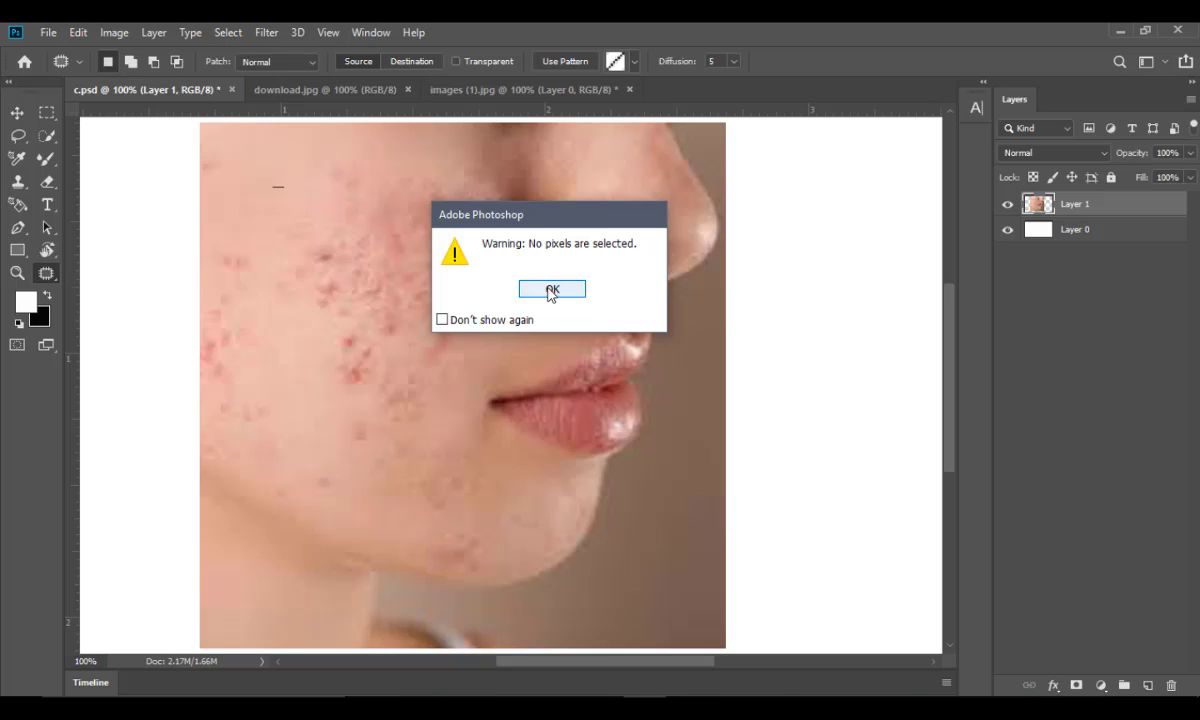
pyautogui.click(549, 289)
# - Outline the reddened upper cheek near the nose and patch it with clear skin from the outer cheek
pyautogui.moveTo(348, 182); pyautogui.dragTo(454, 184)
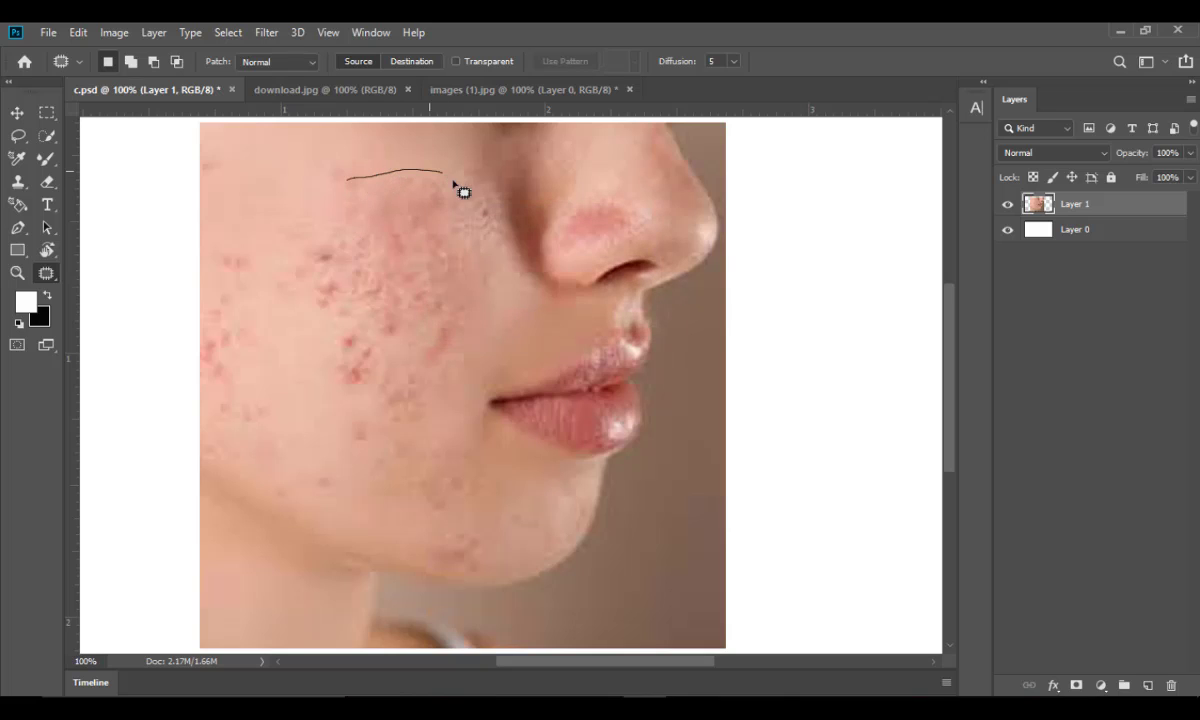
pyautogui.moveTo(464, 252); pyautogui.dragTo(398, 270)
pyautogui.moveTo(357, 193); pyautogui.dragTo(351, 185)
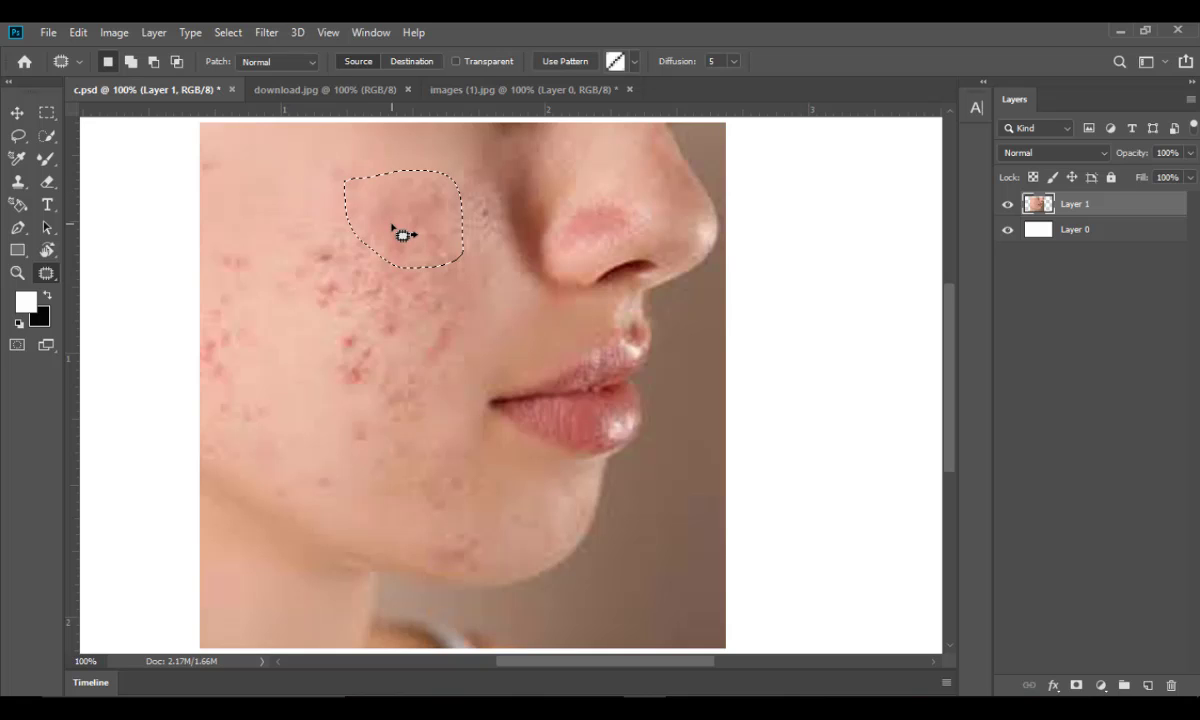
pyautogui.moveTo(402, 233)
pyautogui.mouseDown()
pyautogui.moveTo(350, 180)
pyautogui.moveTo(257, 182)
pyautogui.mouseUp()
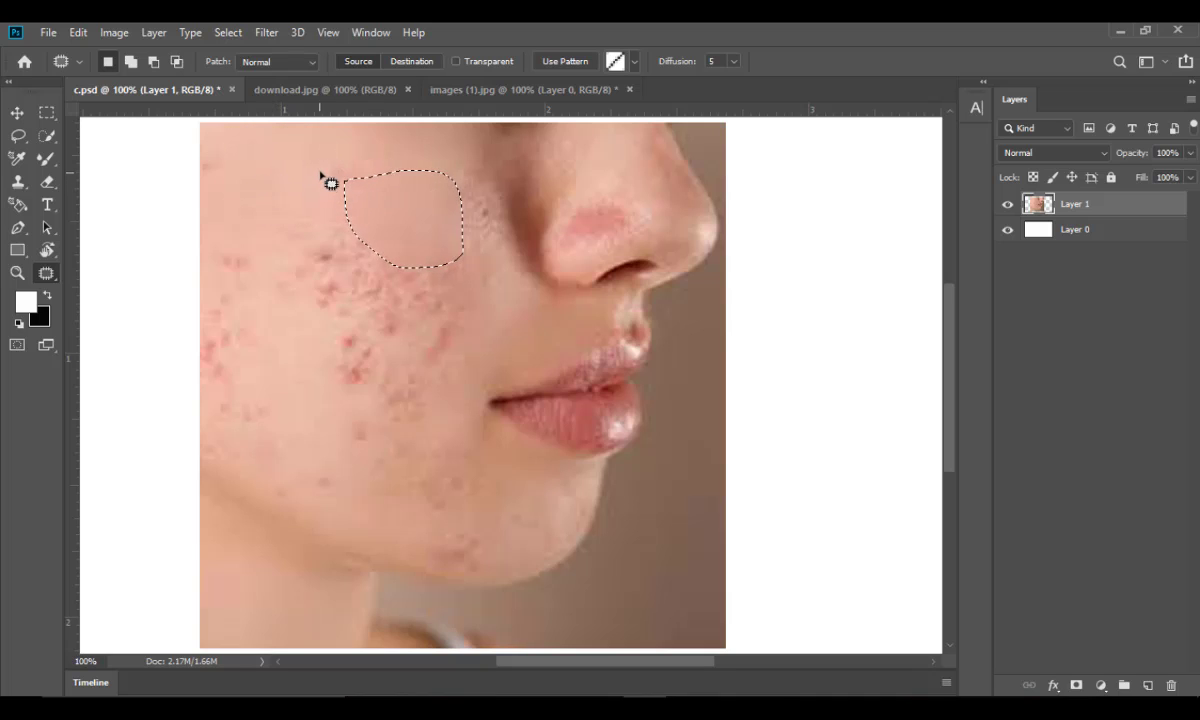
# - Patch the faint upper-cheek spots and the rough skin strip beside the nose with smooth cheek skin, then clear the selection
pyautogui.moveTo(322, 160)
pyautogui.mouseDown()
pyautogui.moveTo(359, 177)
pyautogui.moveTo(329, 189)
pyautogui.moveTo(324, 162)
pyautogui.moveTo(410, 202)
pyautogui.mouseUp()
pyautogui.moveTo(489, 195); pyautogui.dragTo(480, 205)
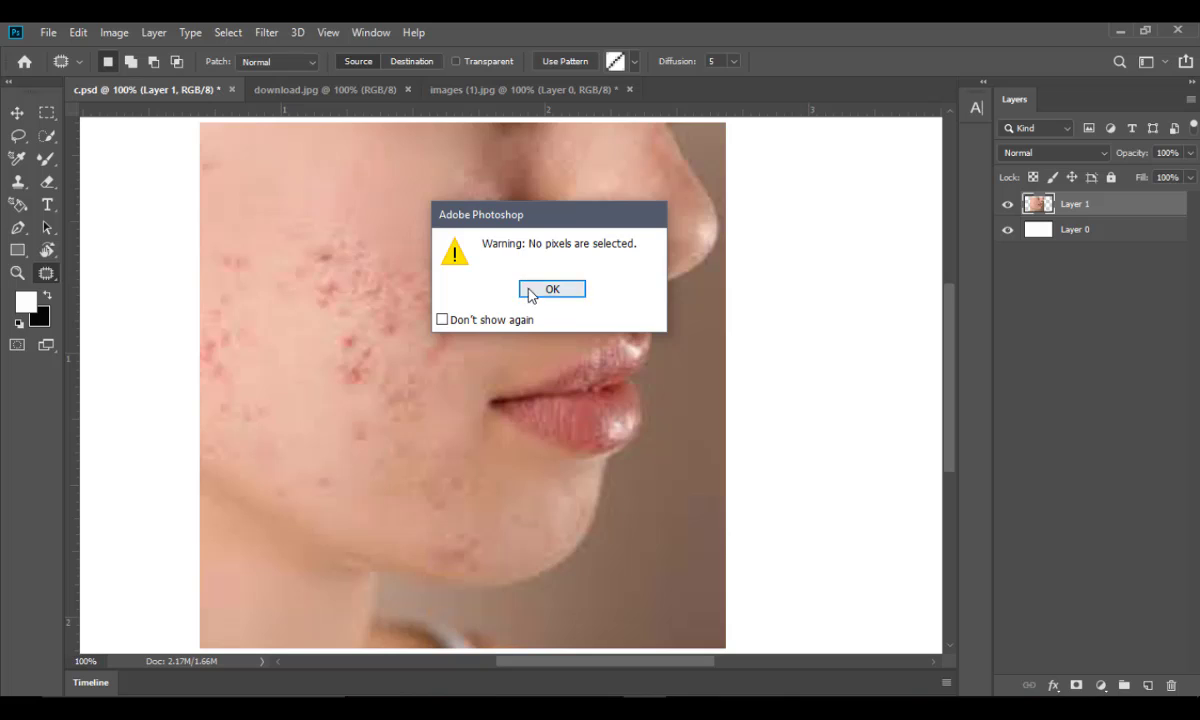
pyautogui.click(548, 289)
pyautogui.moveTo(498, 198); pyautogui.dragTo(500, 263)
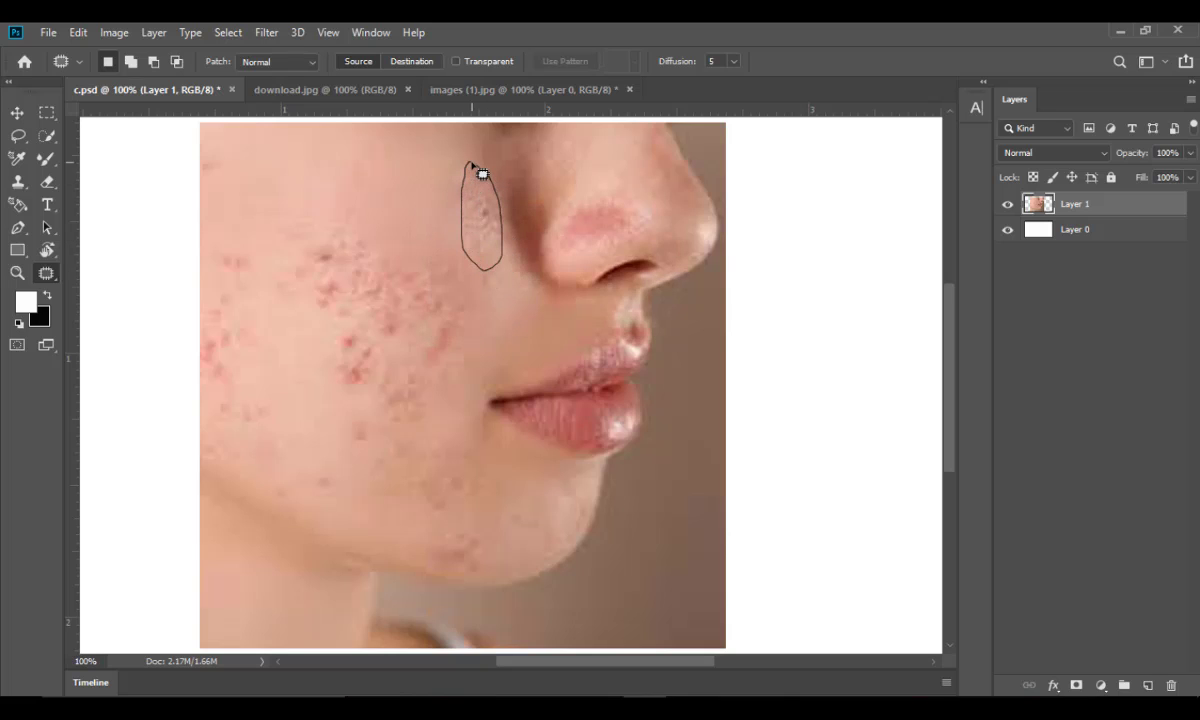
pyautogui.moveTo(482, 174); pyautogui.dragTo(421, 196)
pyautogui.hotkey('ctrl', 'd')
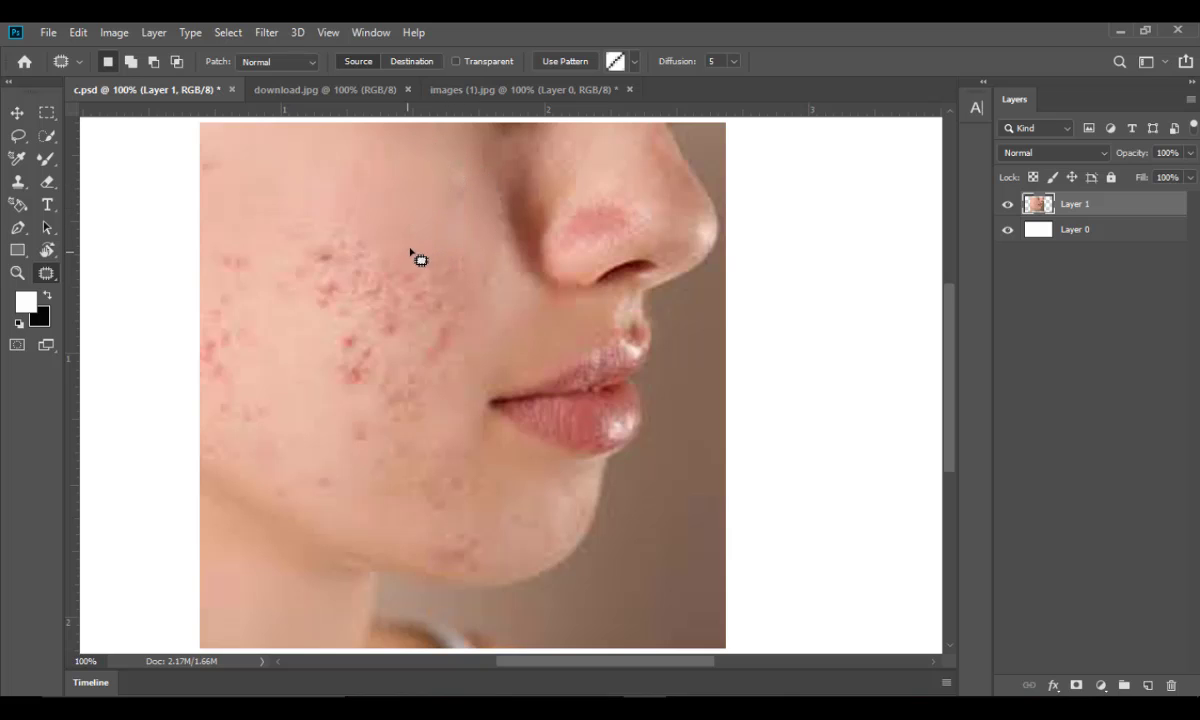
# - Patch the dense acne across the middle of the cheek with clear skin from neighbouring areas
pyautogui.moveTo(476, 262); pyautogui.dragTo(459, 323)
pyautogui.moveTo(407, 251)
pyautogui.mouseDown()
pyautogui.moveTo(427, 260)
pyautogui.moveTo(412, 209)
pyautogui.moveTo(309, 243)
pyautogui.moveTo(324, 311)
pyautogui.moveTo(389, 273)
pyautogui.moveTo(344, 218)
pyautogui.mouseUp()
pyautogui.moveTo(340, 270); pyautogui.dragTo(395, 210)
pyautogui.moveTo(396, 260)
pyautogui.mouseDown()
pyautogui.moveTo(365, 337)
pyautogui.moveTo(419, 324)
pyautogui.mouseUp()
pyautogui.moveTo(390, 257); pyautogui.dragTo(392, 256)
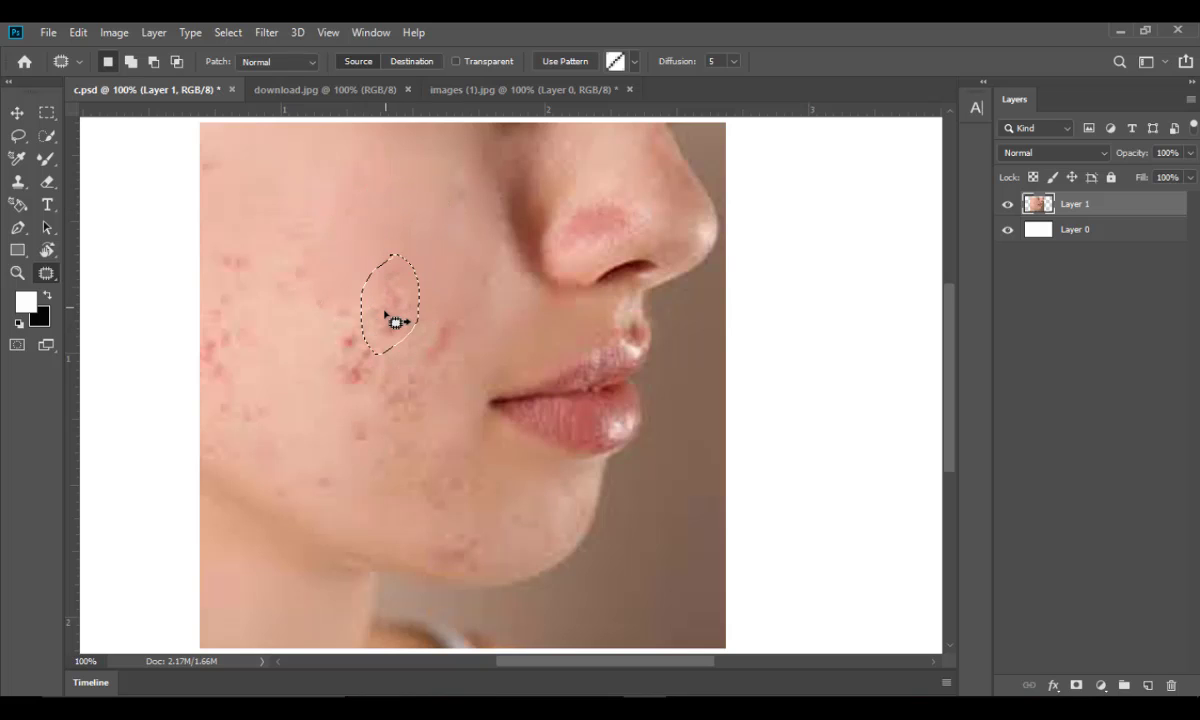
pyautogui.moveTo(396, 319)
pyautogui.mouseDown()
pyautogui.moveTo(410, 281)
pyautogui.moveTo(435, 265)
pyautogui.moveTo(461, 317)
pyautogui.mouseUp()
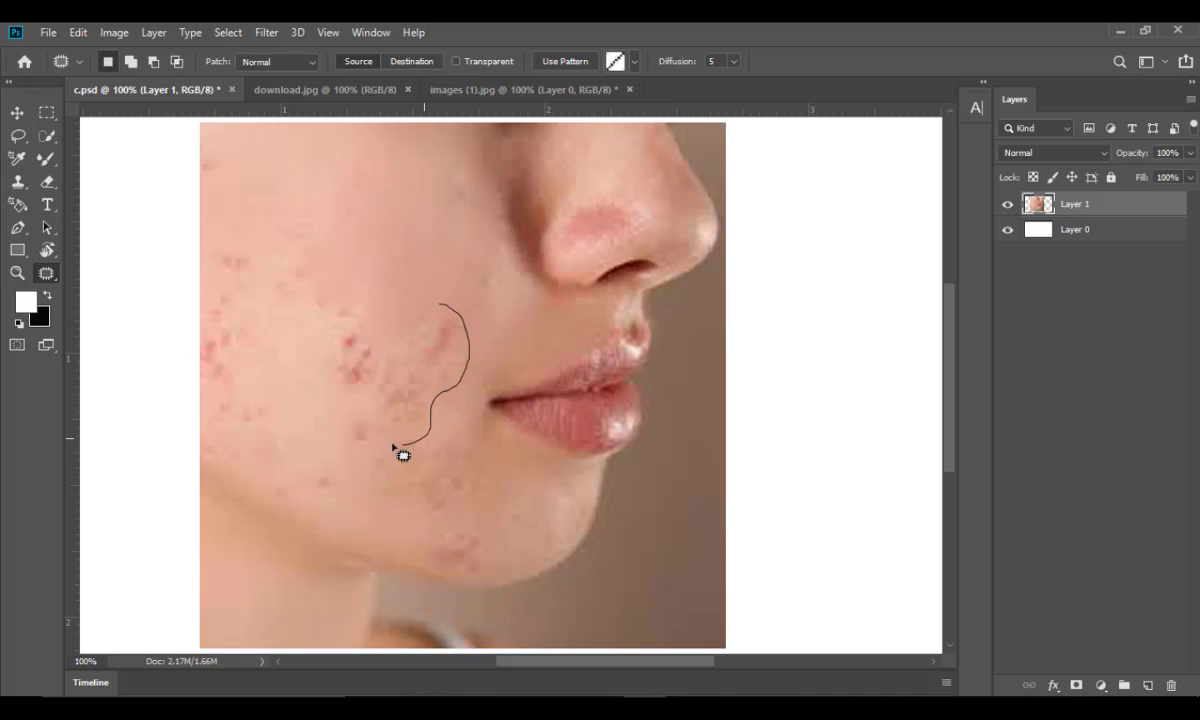
# - Patch the acne between the mid-cheek and the mouth corner, including the dark red cluster, with smooth skin from higher up
pyautogui.moveTo(367, 422)
pyautogui.mouseDown()
pyautogui.moveTo(372, 342)
pyautogui.moveTo(443, 305)
pyautogui.mouseUp()
pyautogui.moveTo(429, 367)
pyautogui.mouseDown()
pyautogui.moveTo(408, 264)
pyautogui.moveTo(346, 302)
pyautogui.moveTo(332, 331)
pyautogui.moveTo(339, 395)
pyautogui.moveTo(374, 382)
pyautogui.moveTo(389, 338)
pyautogui.moveTo(356, 303)
pyautogui.mouseUp()
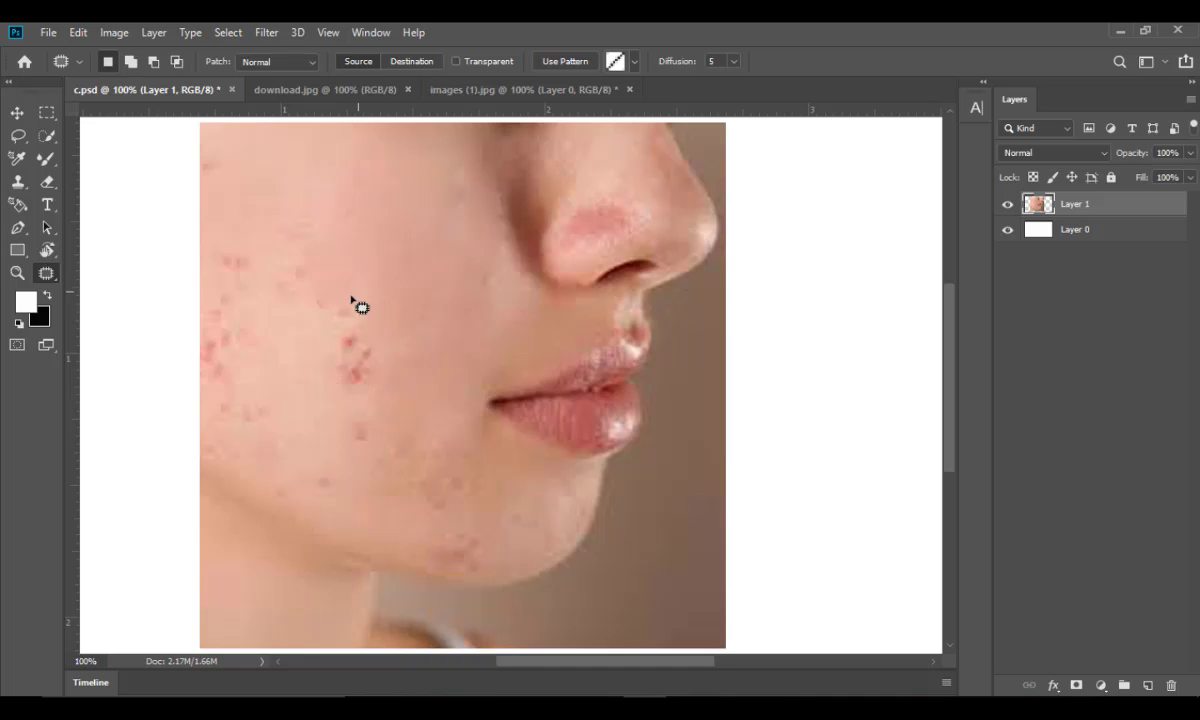
pyautogui.moveTo(351, 348)
pyautogui.mouseDown()
pyautogui.moveTo(367, 316)
pyautogui.moveTo(409, 312)
pyautogui.mouseUp()
# - Patch the acne along the outer cheek, repatch the discoloured area with clear inner-cheek skin, and clear the selection
pyautogui.moveTo(311, 221)
pyautogui.mouseDown()
pyautogui.moveTo(214, 270)
pyautogui.moveTo(204, 402)
pyautogui.moveTo(215, 408)
pyautogui.moveTo(291, 325)
pyautogui.moveTo(340, 323)
pyautogui.moveTo(344, 281)
pyautogui.moveTo(311, 238)
pyautogui.mouseUp()
pyautogui.moveTo(260, 315)
pyautogui.mouseDown()
pyautogui.moveTo(396, 211)
pyautogui.moveTo(320, 194)
pyautogui.mouseUp()
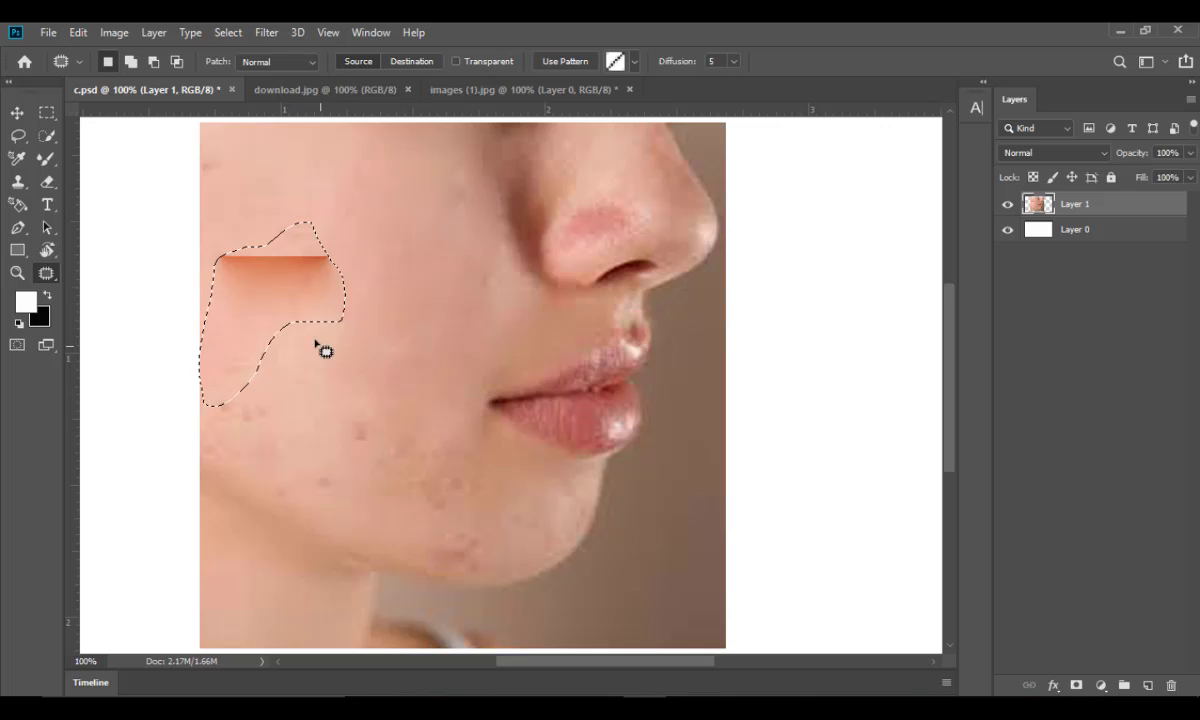
pyautogui.moveTo(298, 314); pyautogui.dragTo(407, 271)
pyautogui.hotkey('ctrl', 'd')
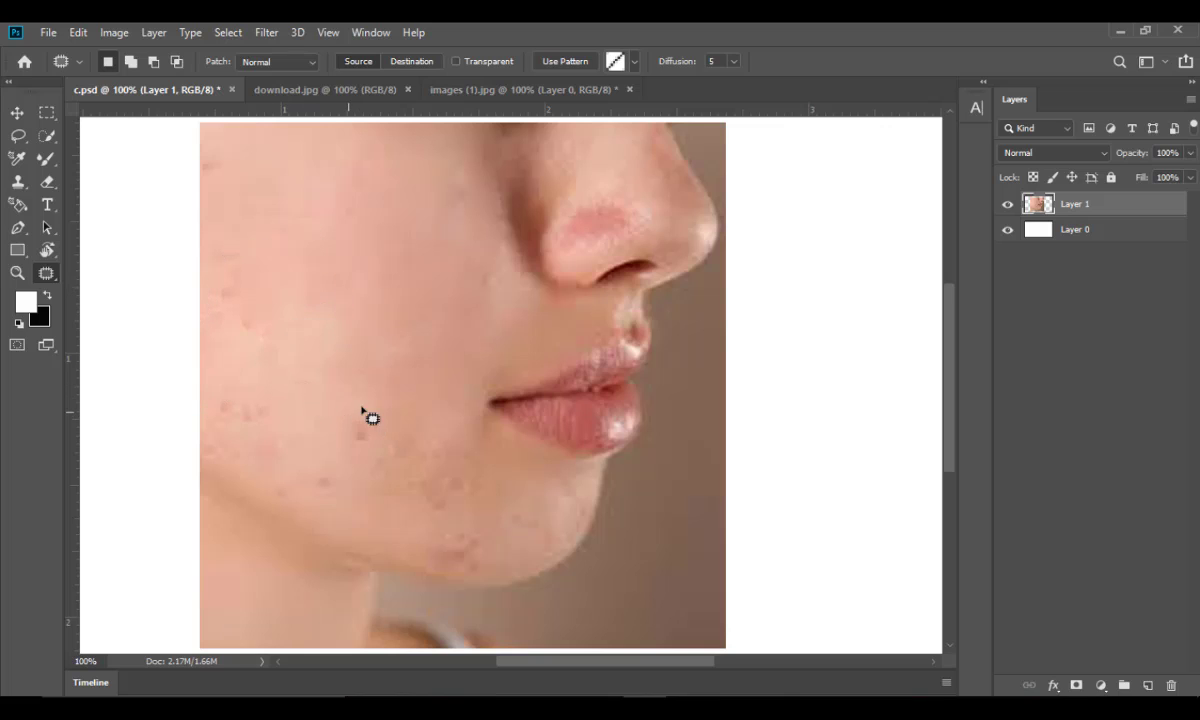
# - Patch the spots on the lower cheek near the mouth and the remaining marks on the outer cheek with clean skin
pyautogui.moveTo(381, 455)
pyautogui.mouseDown()
pyautogui.moveTo(340, 422)
pyautogui.moveTo(366, 413)
pyautogui.moveTo(373, 390)
pyautogui.mouseUp()
pyautogui.moveTo(398, 456)
pyautogui.mouseDown()
pyautogui.moveTo(437, 426)
pyautogui.moveTo(474, 452)
pyautogui.moveTo(485, 486)
pyautogui.moveTo(411, 508)
pyautogui.moveTo(393, 479)
pyautogui.moveTo(398, 451)
pyautogui.moveTo(427, 451)
pyautogui.moveTo(406, 363)
pyautogui.moveTo(411, 315)
pyautogui.moveTo(431, 345)
pyautogui.moveTo(387, 369)
pyautogui.moveTo(382, 341)
pyautogui.moveTo(400, 339)
pyautogui.moveTo(377, 291)
pyautogui.mouseUp()
pyautogui.moveTo(230, 243)
pyautogui.mouseDown()
pyautogui.moveTo(216, 340)
pyautogui.moveTo(237, 361)
pyautogui.moveTo(271, 325)
pyautogui.moveTo(228, 243)
pyautogui.moveTo(231, 298)
pyautogui.moveTo(286, 273)
pyautogui.mouseUp()
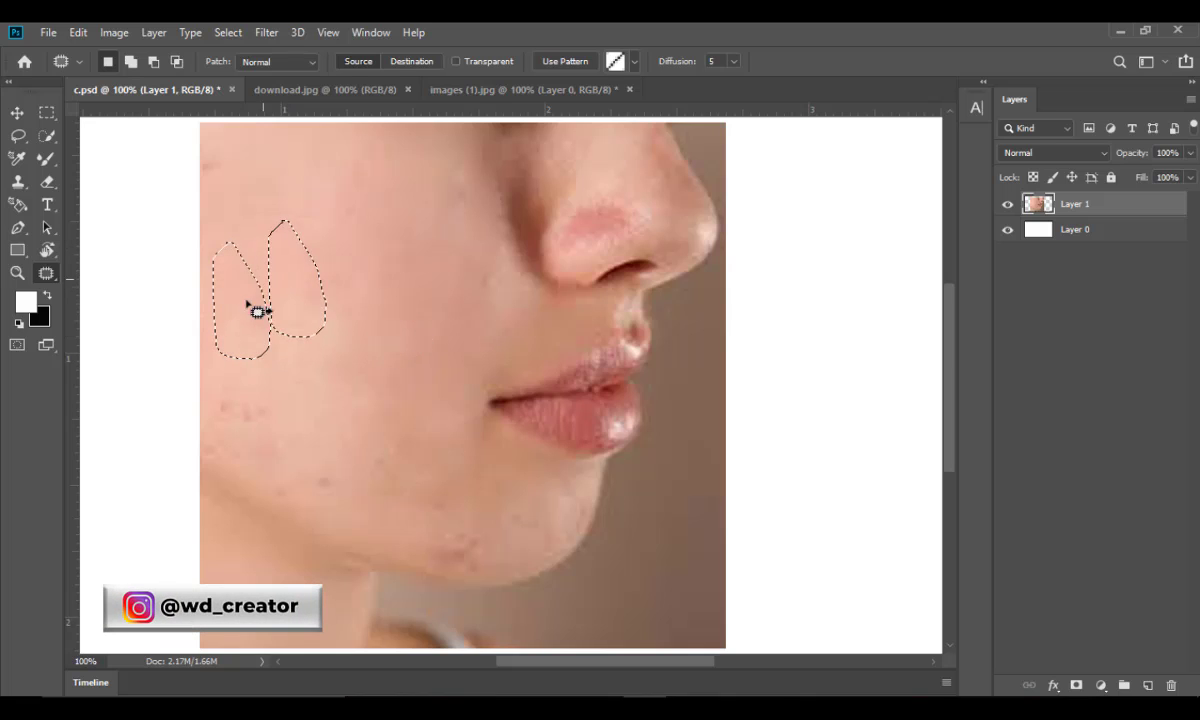
pyautogui.moveTo(224, 373)
pyautogui.mouseDown()
pyautogui.moveTo(205, 471)
pyautogui.moveTo(265, 464)
pyautogui.moveTo(277, 412)
pyautogui.moveTo(268, 381)
pyautogui.moveTo(222, 380)
pyautogui.mouseUp()
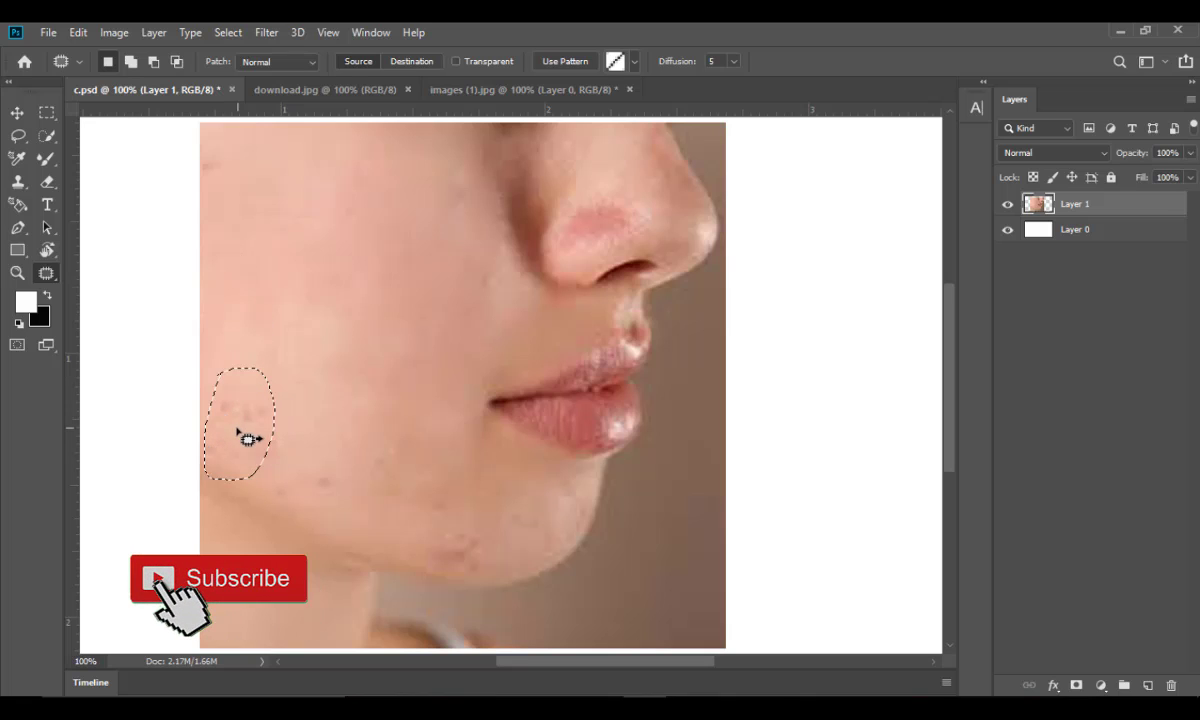
pyautogui.moveTo(246, 434); pyautogui.dragTo(310, 355)
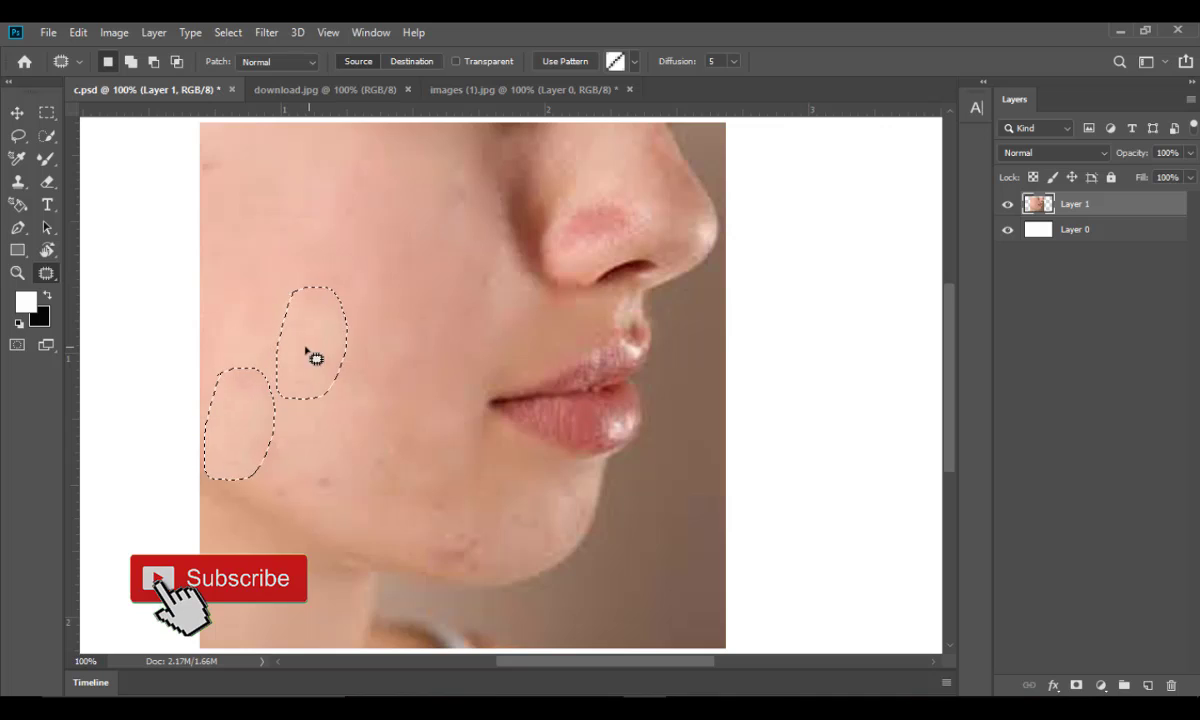
# - Even out the outer cheek and patch the remaining jawline and chin spots with clear cheek skin
pyautogui.moveTo(245, 320)
pyautogui.mouseDown()
pyautogui.moveTo(291, 305)
pyautogui.moveTo(335, 346)
pyautogui.moveTo(335, 397)
pyautogui.moveTo(291, 425)
pyautogui.moveTo(248, 384)
pyautogui.moveTo(233, 327)
pyautogui.moveTo(306, 315)
pyautogui.moveTo(325, 327)
pyautogui.moveTo(288, 348)
pyautogui.moveTo(316, 246)
pyautogui.mouseUp()
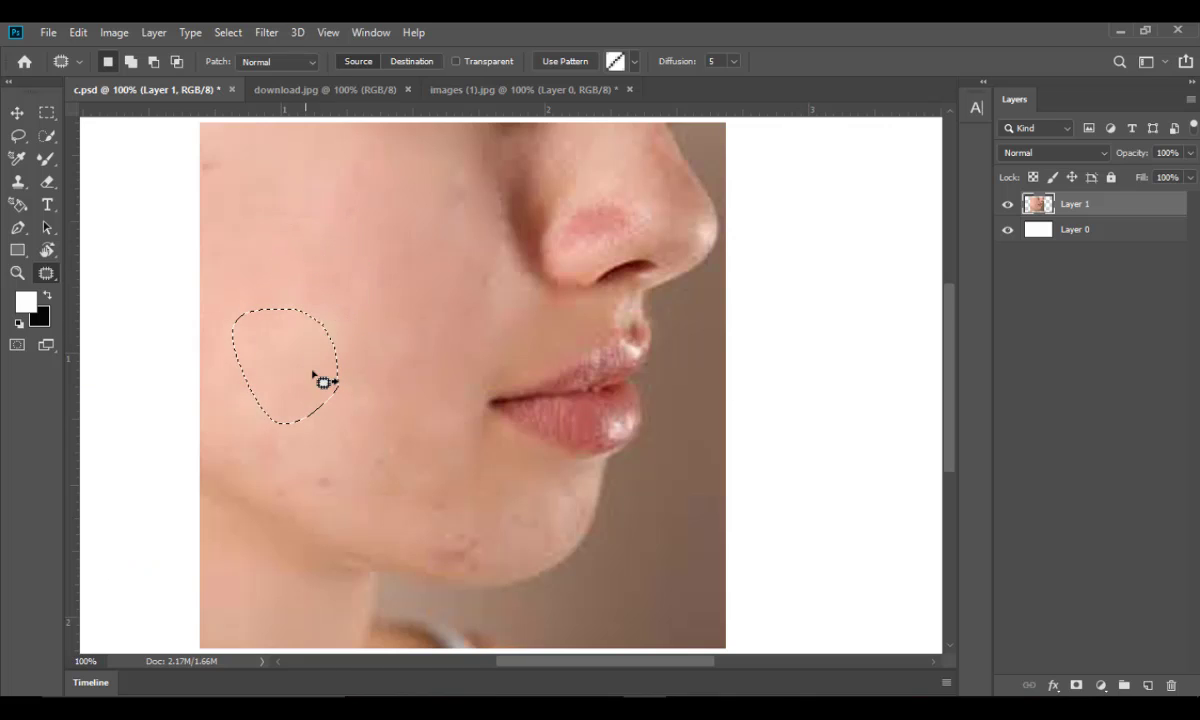
pyautogui.moveTo(297, 391); pyautogui.dragTo(313, 260)
pyautogui.moveTo(366, 398); pyautogui.dragTo(330, 437)
pyautogui.moveTo(334, 481)
pyautogui.mouseDown()
pyautogui.moveTo(374, 476)
pyautogui.moveTo(389, 406)
pyautogui.moveTo(379, 392)
pyautogui.moveTo(338, 416)
pyautogui.moveTo(316, 262)
pyautogui.mouseUp()
# - Patch the red area on the side of the nose with clear skin and clear the selection
pyautogui.moveTo(617, 202); pyautogui.dragTo(567, 242)
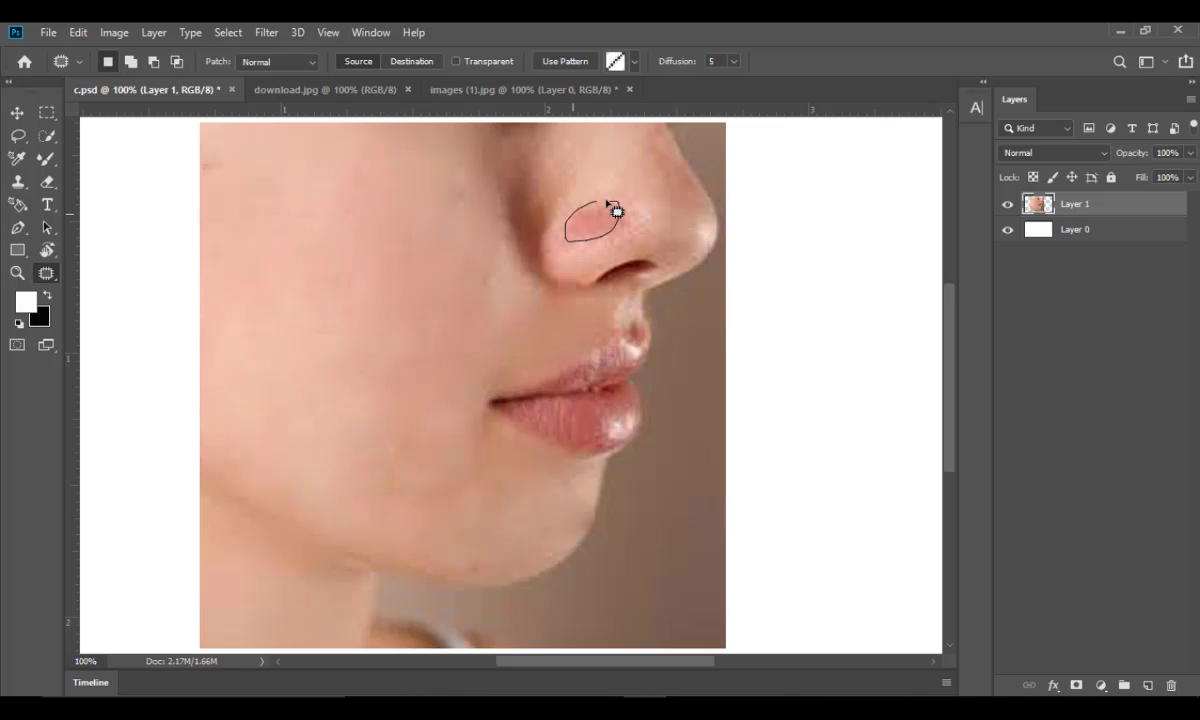
pyautogui.moveTo(617, 210); pyautogui.dragTo(614, 203)
pyautogui.moveTo(570, 244); pyautogui.dragTo(272, 186)
pyautogui.moveTo(553, 238)
pyautogui.mouseDown()
pyautogui.moveTo(574, 171)
pyautogui.moveTo(534, 178)
pyautogui.moveTo(592, 181)
pyautogui.moveTo(608, 168)
pyautogui.mouseUp()
pyautogui.moveTo(563, 206); pyautogui.dragTo(581, 230)
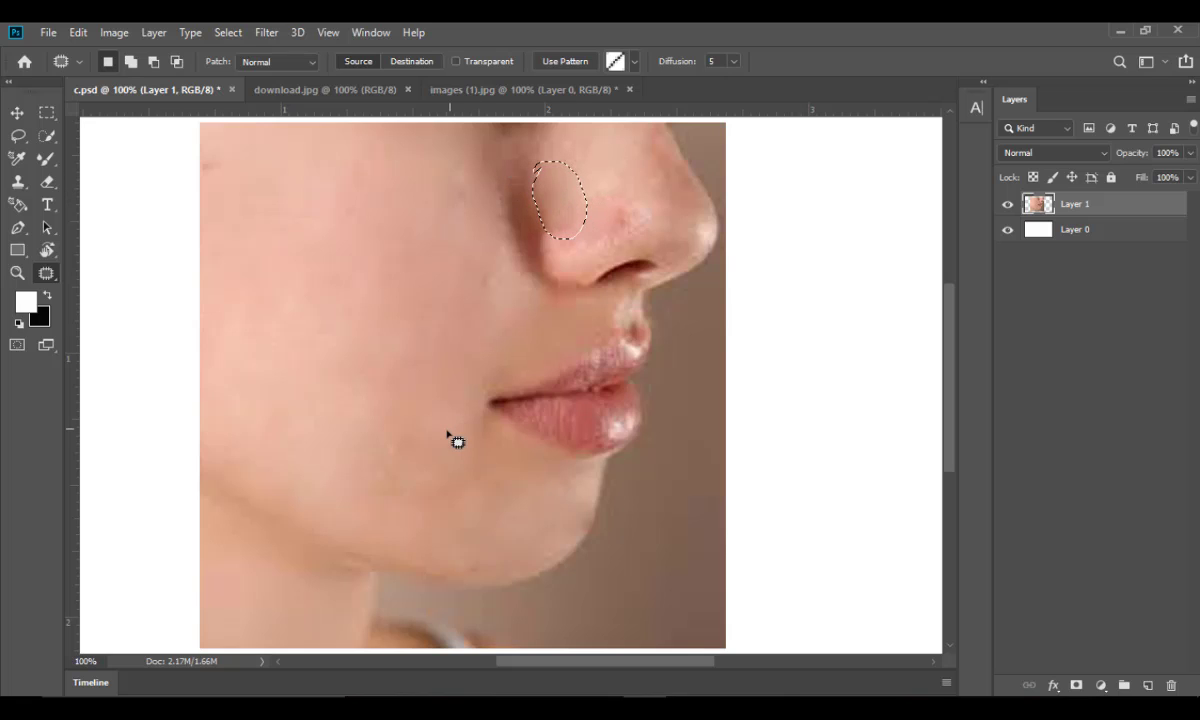
pyautogui.hotkey('ctrl', '-')
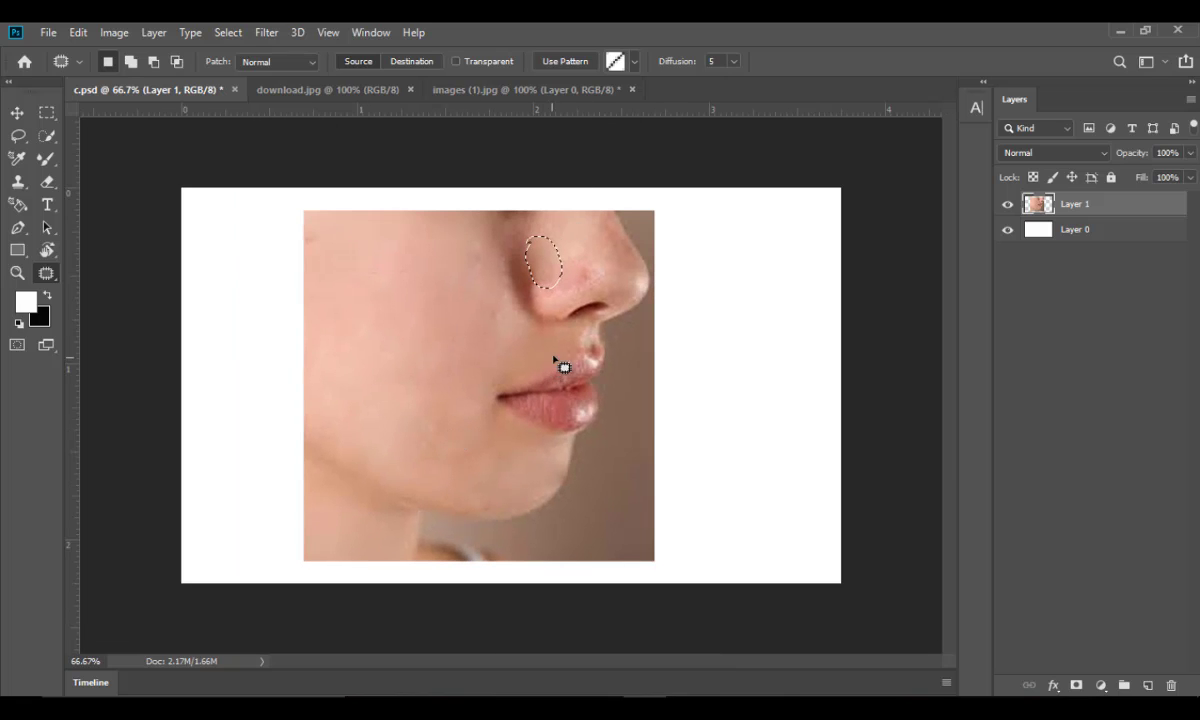
pyautogui.hotkey('ctrl', 'd')
# - Patch the leftover redness above the nostril and around the nose tip with the Patch tool
pyautogui.click(600, 217)
pyautogui.click(565, 289)
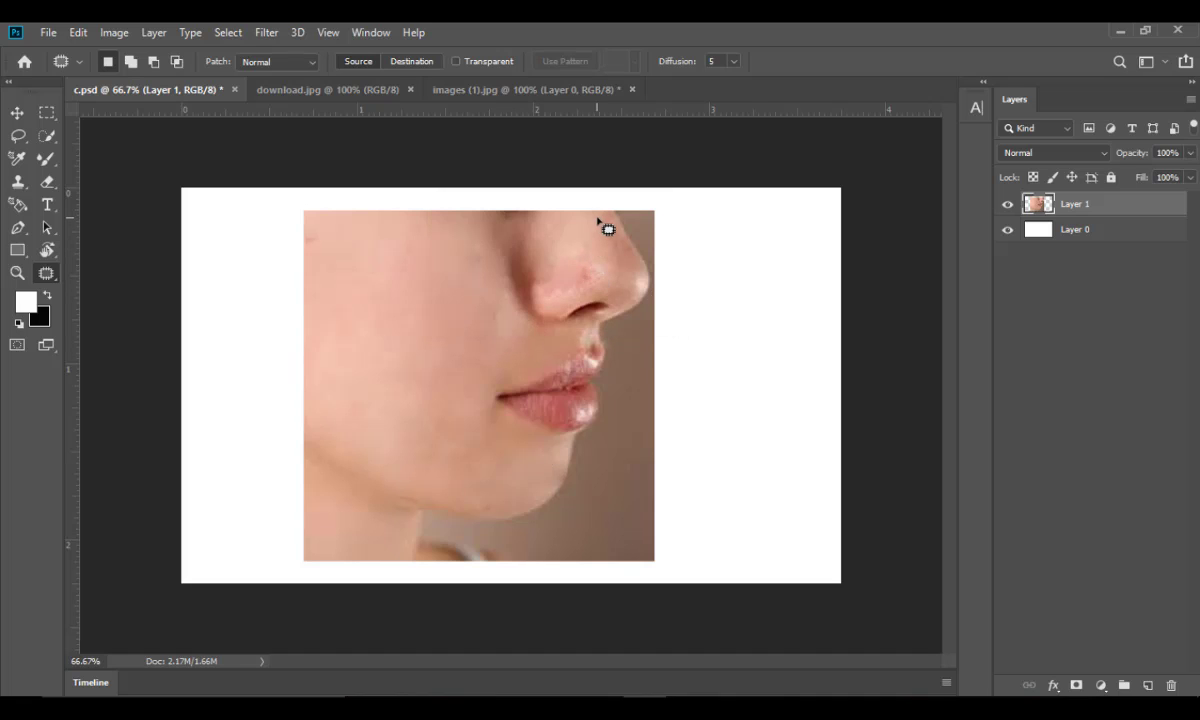
pyautogui.moveTo(638, 282)
pyautogui.mouseDown()
pyautogui.moveTo(596, 252)
pyautogui.moveTo(605, 225)
pyautogui.moveTo(584, 252)
pyautogui.moveTo(557, 242)
pyautogui.moveTo(557, 262)
pyautogui.mouseUp()
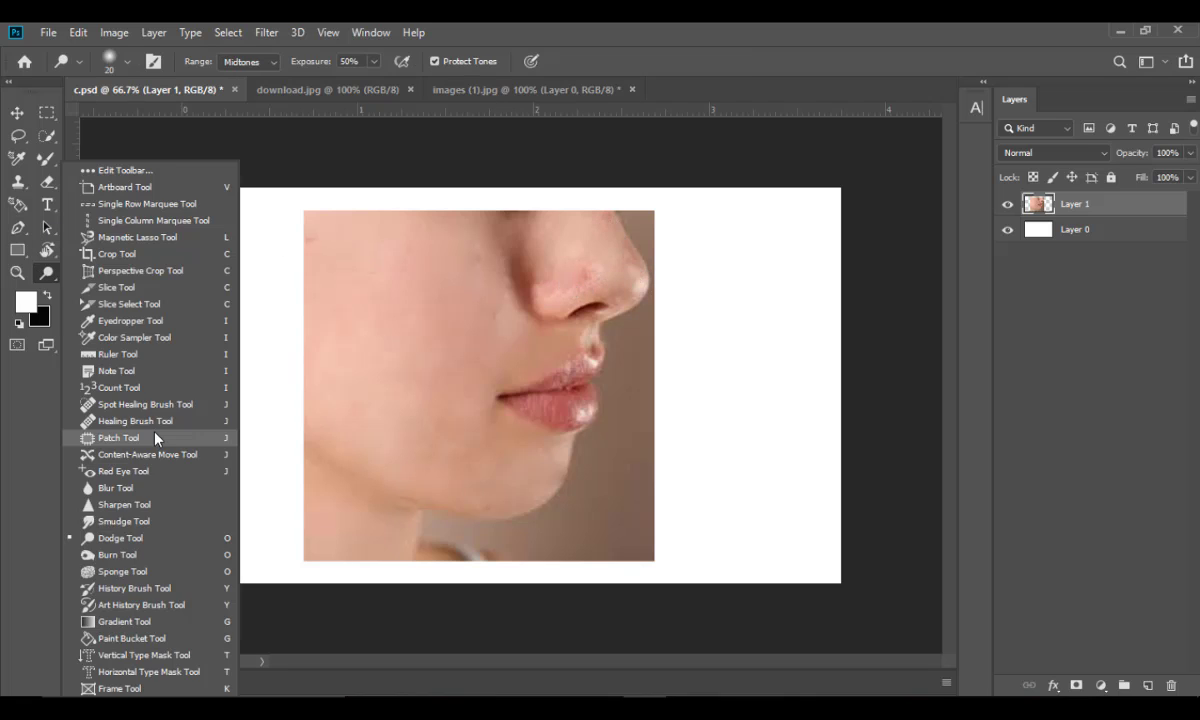
pyautogui.click(155, 437)
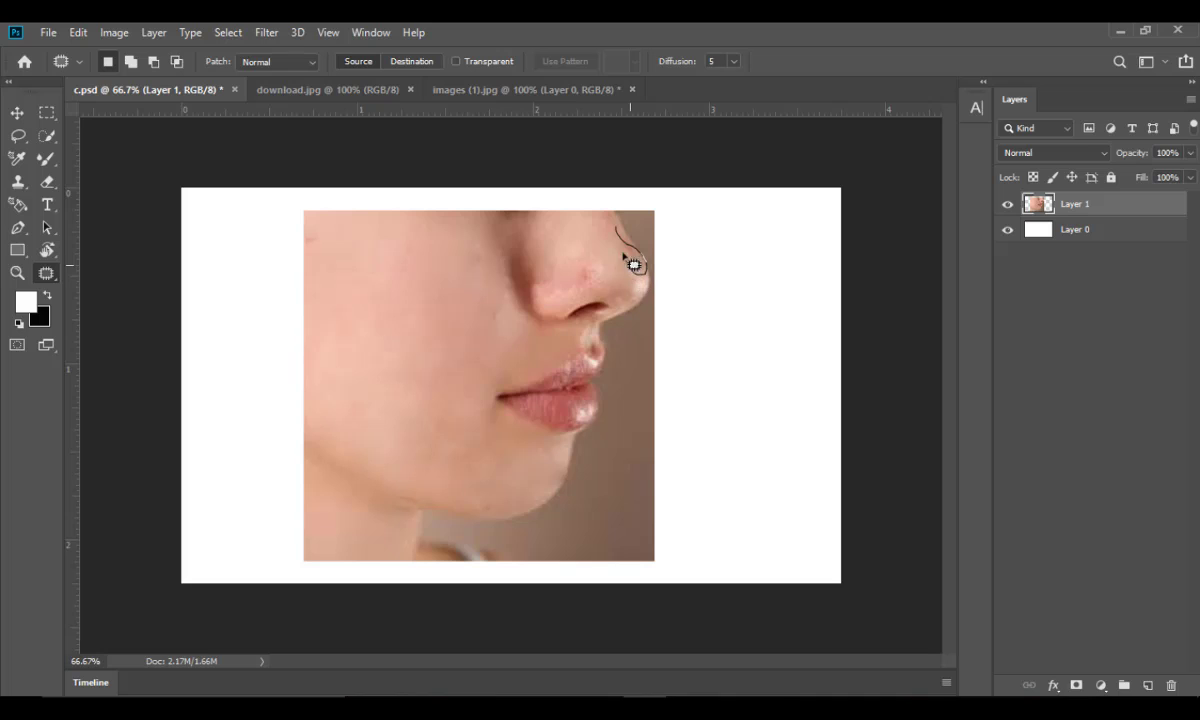
pyautogui.moveTo(624, 245)
pyautogui.mouseDown()
pyautogui.moveTo(643, 270)
pyautogui.moveTo(599, 248)
pyautogui.moveTo(629, 265)
pyautogui.moveTo(609, 273)
pyautogui.moveTo(584, 246)
pyautogui.moveTo(624, 289)
pyautogui.moveTo(609, 277)
pyautogui.mouseUp()
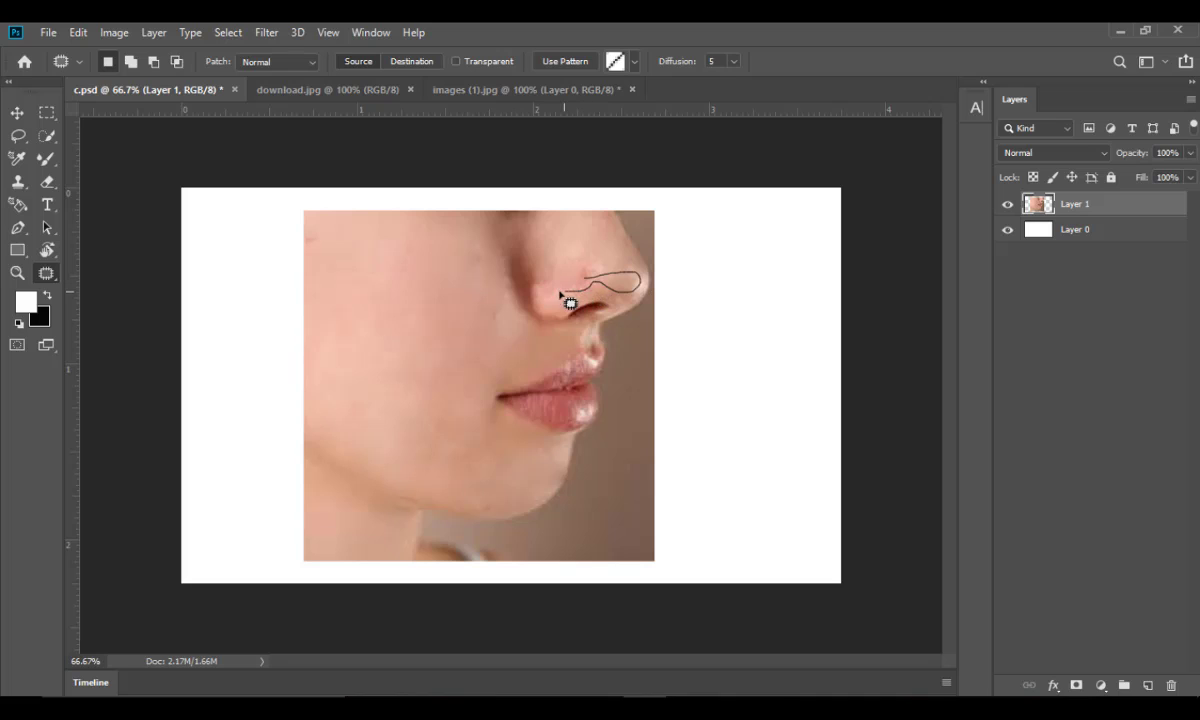
pyautogui.moveTo(598, 287)
pyautogui.mouseDown()
pyautogui.moveTo(588, 248)
pyautogui.moveTo(620, 277)
pyautogui.moveTo(608, 244)
pyautogui.moveTo(579, 279)
pyautogui.moveTo(615, 250)
pyautogui.moveTo(613, 266)
pyautogui.moveTo(575, 293)
pyautogui.mouseUp()
pyautogui.hotkey('ctrl', 'd')
pyautogui.moveTo(630, 267)
pyautogui.mouseDown()
pyautogui.moveTo(568, 251)
pyautogui.moveTo(643, 279)
pyautogui.moveTo(621, 276)
pyautogui.moveTo(628, 287)
pyautogui.mouseUp()
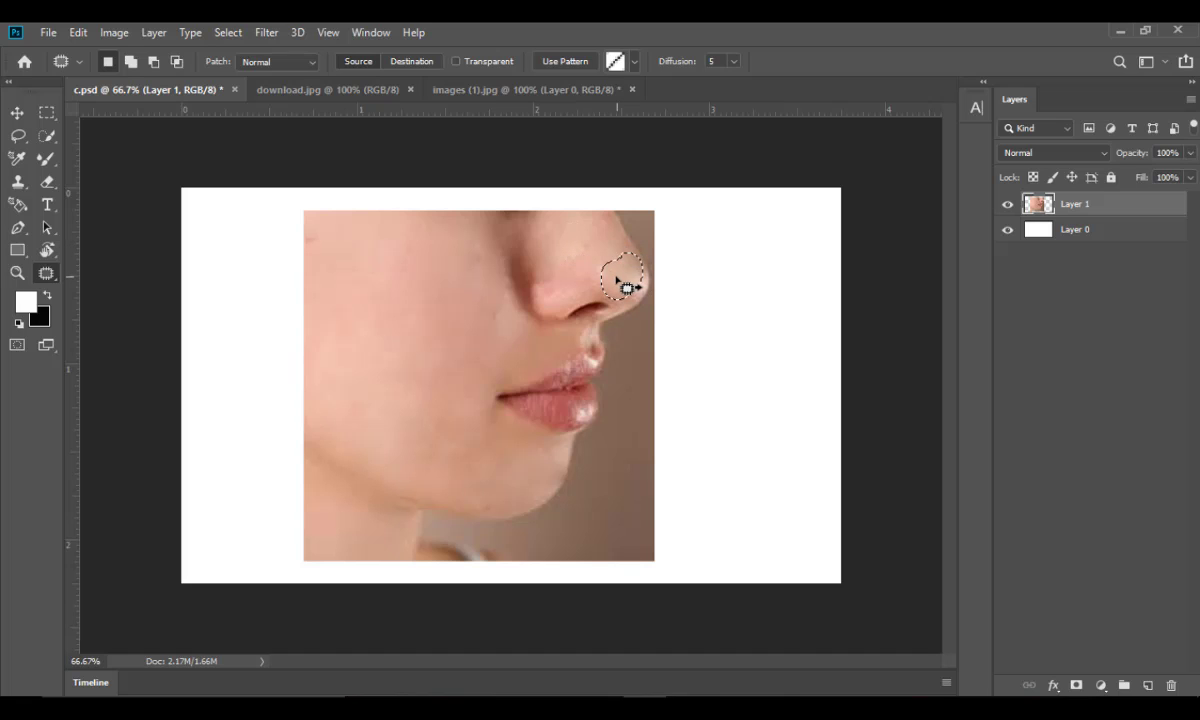
pyautogui.moveTo(568, 312); pyautogui.dragTo(415, 296)
# - Even out the skin tone over the outer and middle cheek with large patches, then clear the selection
pyautogui.moveTo(430, 350)
pyautogui.mouseDown()
pyautogui.moveTo(463, 369)
pyautogui.moveTo(423, 350)
pyautogui.moveTo(443, 304)
pyautogui.mouseUp()
pyautogui.moveTo(336, 318)
pyautogui.mouseDown()
pyautogui.moveTo(404, 361)
pyautogui.moveTo(417, 424)
pyautogui.moveTo(380, 457)
pyautogui.mouseUp()
pyautogui.moveTo(343, 327)
pyautogui.mouseDown()
pyautogui.moveTo(336, 319)
pyautogui.moveTo(429, 294)
pyautogui.moveTo(455, 304)
pyautogui.mouseUp()
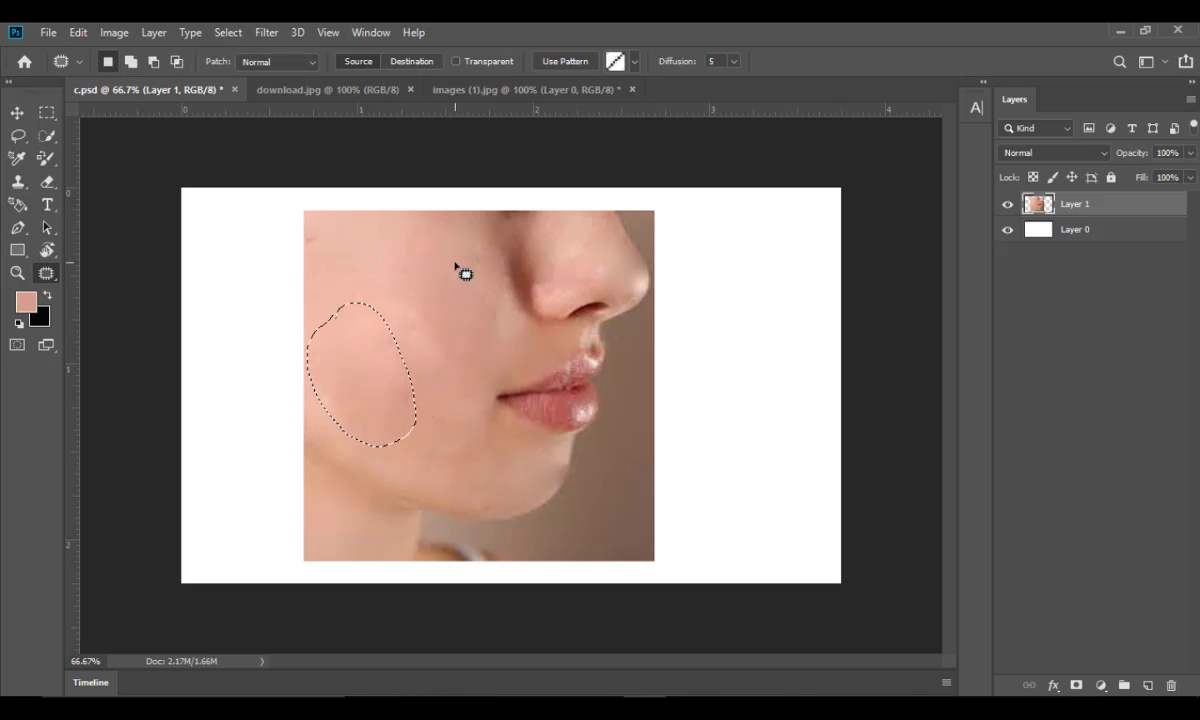
pyautogui.moveTo(436, 265)
pyautogui.mouseDown()
pyautogui.moveTo(378, 422)
pyautogui.moveTo(457, 374)
pyautogui.moveTo(440, 268)
pyautogui.mouseUp()
pyautogui.moveTo(421, 356); pyautogui.dragTo(358, 309)
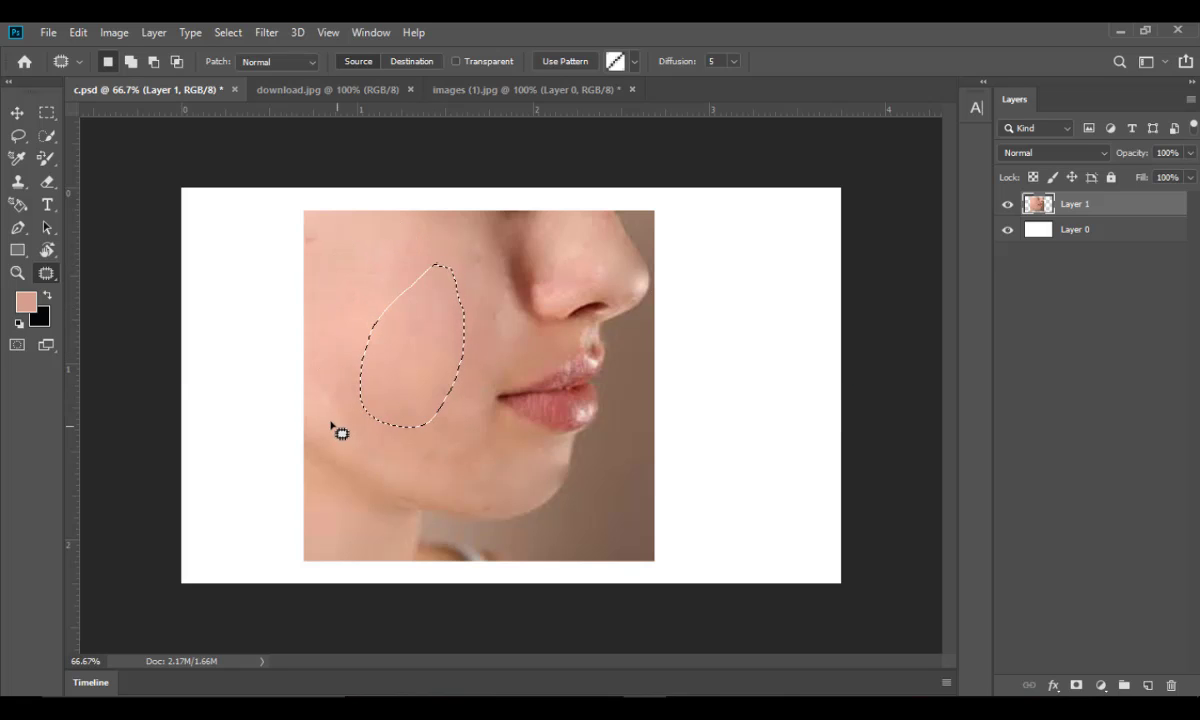
pyautogui.hotkey('ctrl', 'd')
# - Outline the lower cheek above the jaw and patch it with smooth skin from higher on the cheek
pyautogui.moveTo(368, 399)
pyautogui.mouseDown()
pyautogui.moveTo(422, 416)
pyautogui.moveTo(428, 469)
pyautogui.mouseUp()
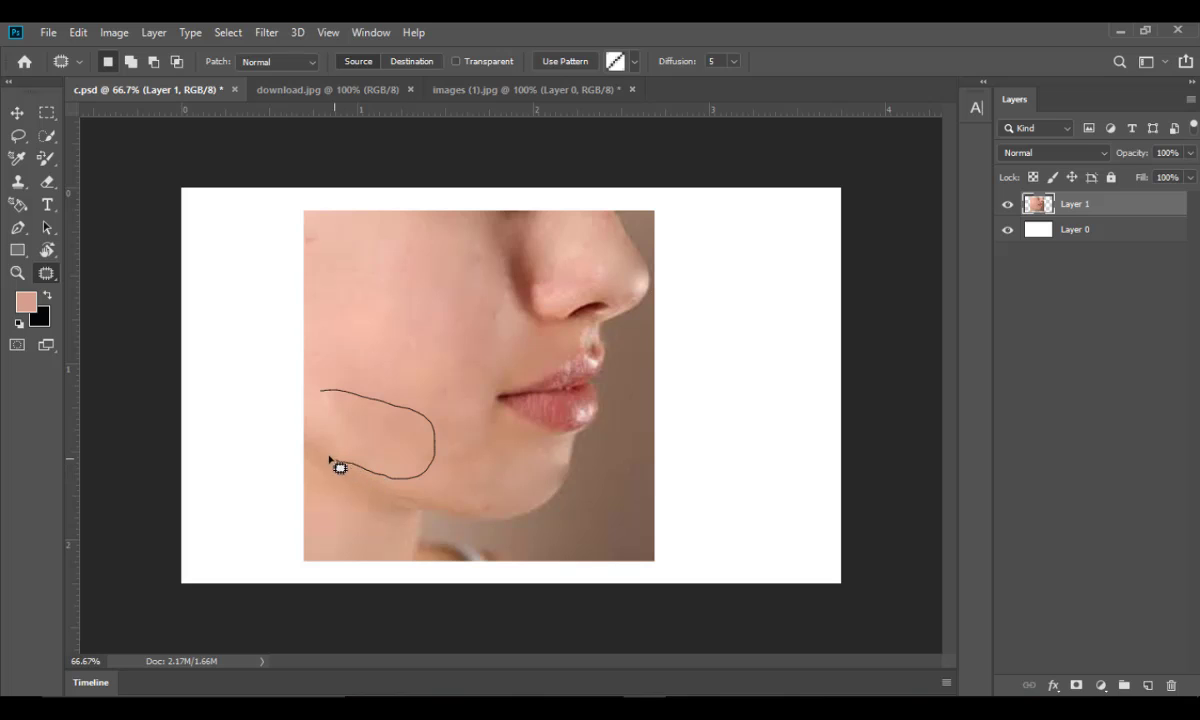
pyautogui.moveTo(321, 395); pyautogui.dragTo(321, 395)
pyautogui.moveTo(375, 435)
pyautogui.mouseDown()
pyautogui.moveTo(405, 345)
pyautogui.moveTo(394, 331)
pyautogui.mouseUp()
# - Patch the narrow strip running from beside the nose past the mouth corner, and smooth the skin along the lower jawline
pyautogui.moveTo(504, 290)
pyautogui.mouseDown()
pyautogui.moveTo(462, 346)
pyautogui.moveTo(440, 449)
pyautogui.moveTo(472, 422)
pyautogui.mouseUp()
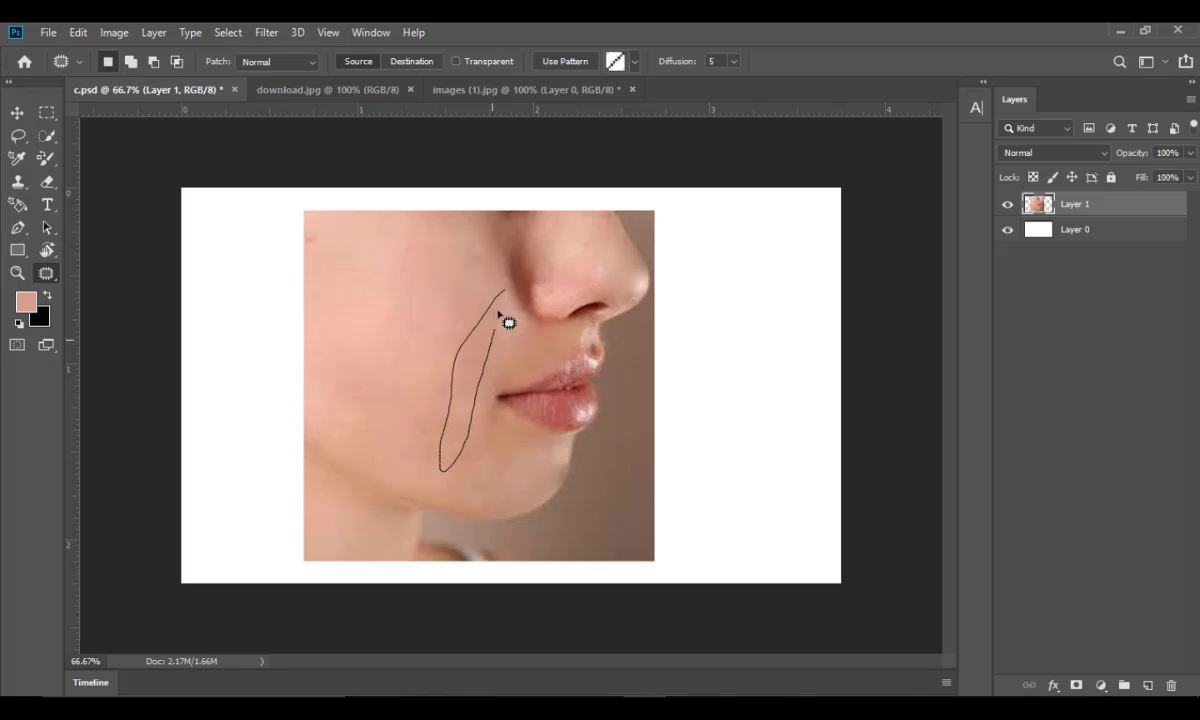
pyautogui.moveTo(506, 291); pyautogui.dragTo(506, 291)
pyautogui.moveTo(467, 428)
pyautogui.mouseDown()
pyautogui.moveTo(421, 375)
pyautogui.moveTo(407, 413)
pyautogui.moveTo(430, 400)
pyautogui.moveTo(432, 377)
pyautogui.moveTo(410, 405)
pyautogui.moveTo(365, 378)
pyautogui.moveTo(335, 330)
pyautogui.mouseUp()
pyautogui.moveTo(406, 465); pyautogui.dragTo(496, 478)
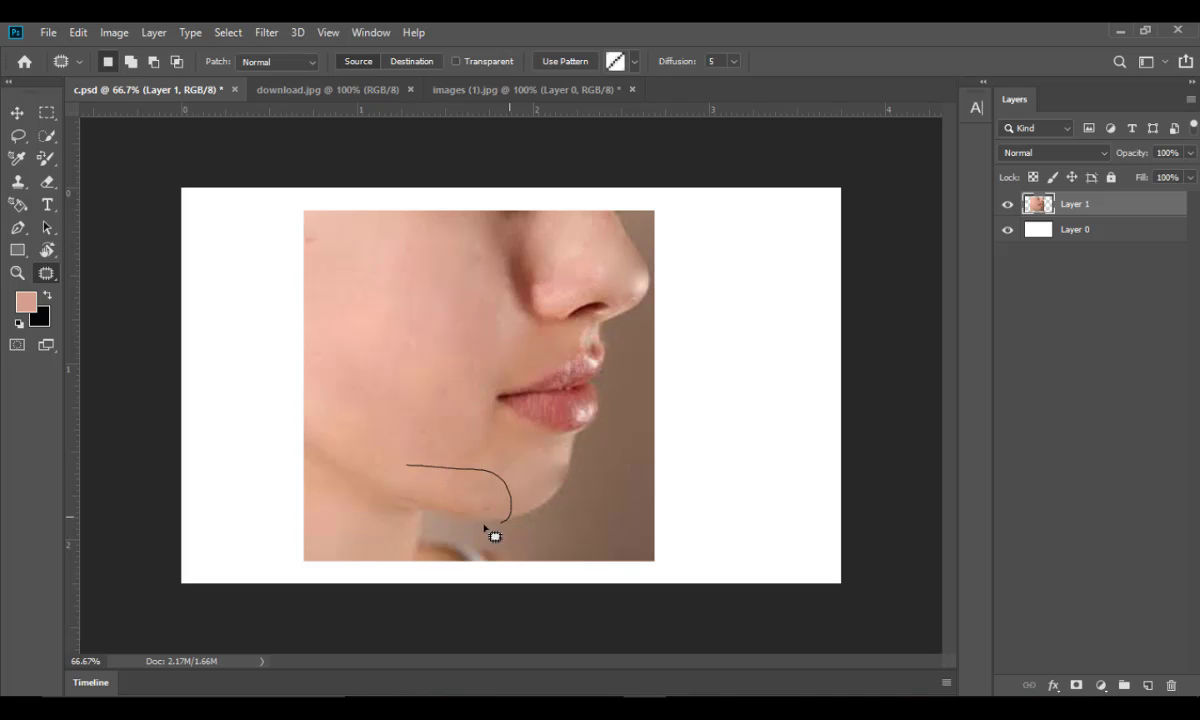
pyautogui.moveTo(416, 478)
pyautogui.mouseDown()
pyautogui.moveTo(387, 443)
pyautogui.moveTo(430, 433)
pyautogui.moveTo(429, 461)
pyautogui.mouseUp()
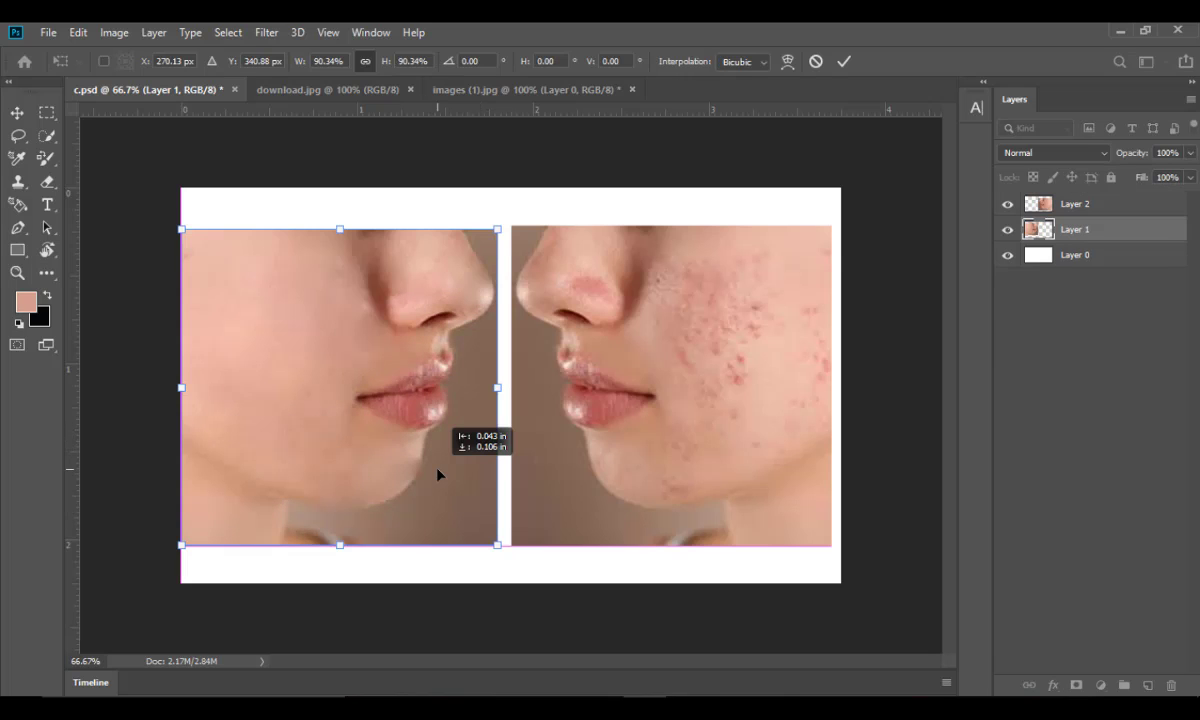
# - Place the retouched photo flush with the canvas's left edge, bottom-aligned with the mirrored unretouched copy, and apply the 90.34% scaling
pyautogui.moveTo(437, 469); pyautogui.dragTo(437, 469)
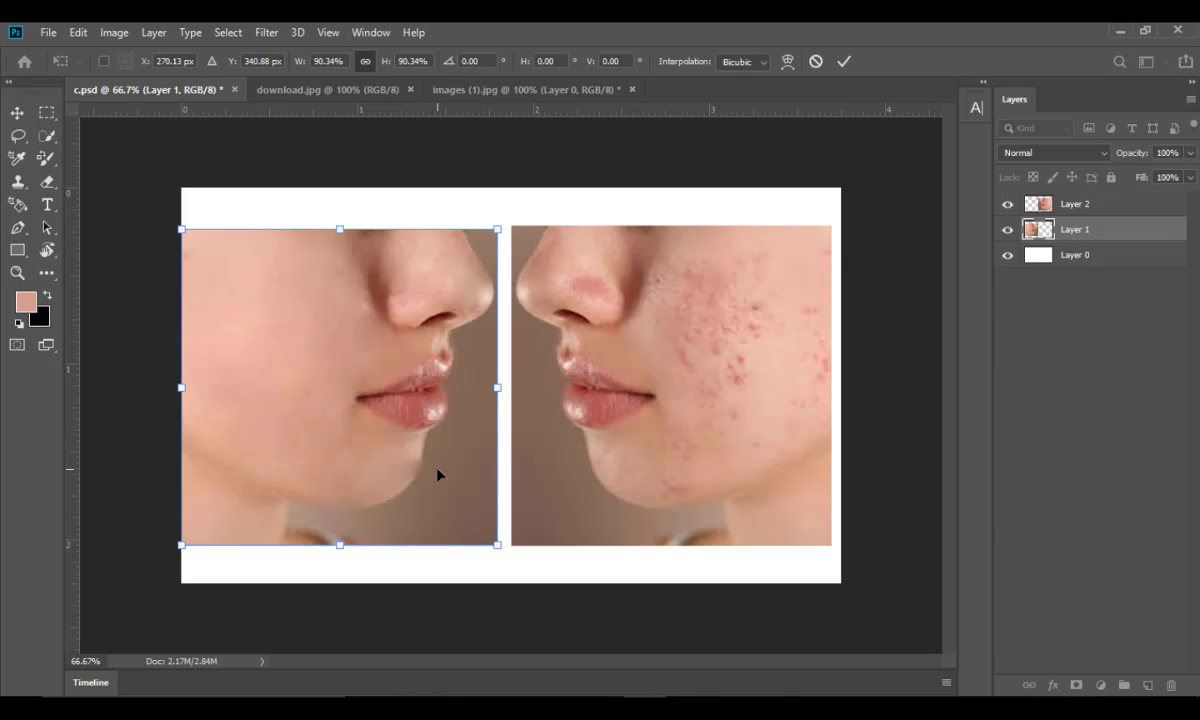
pyautogui.press('Return')
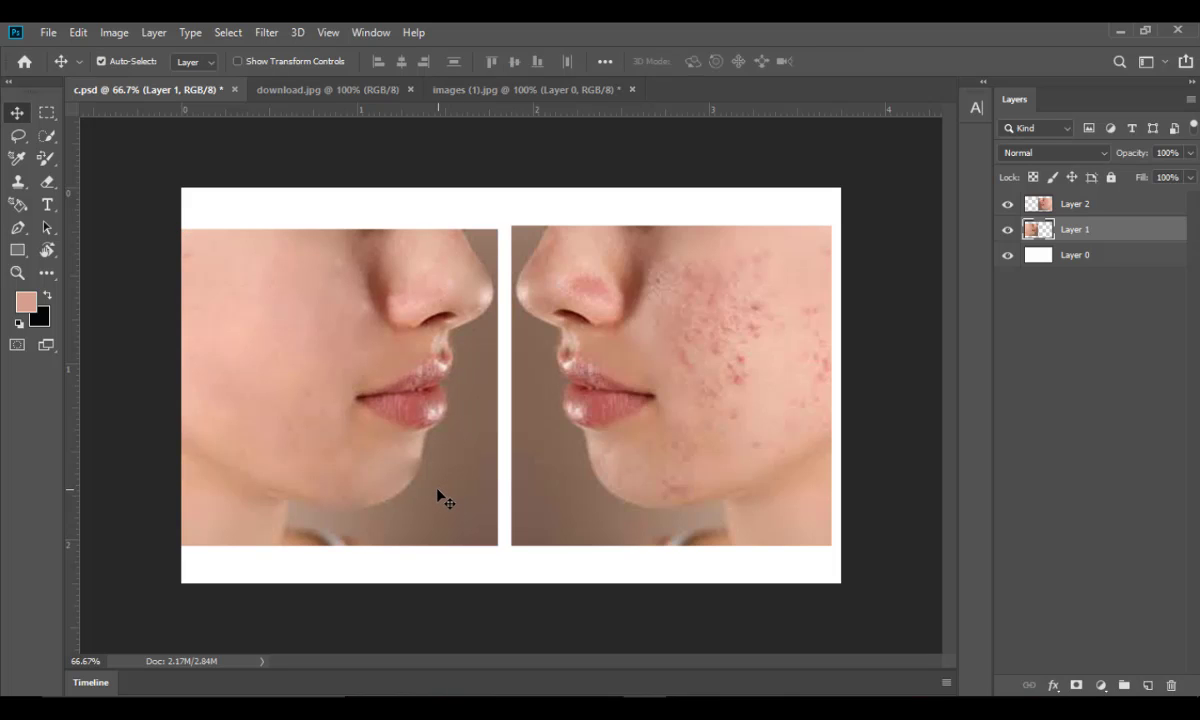